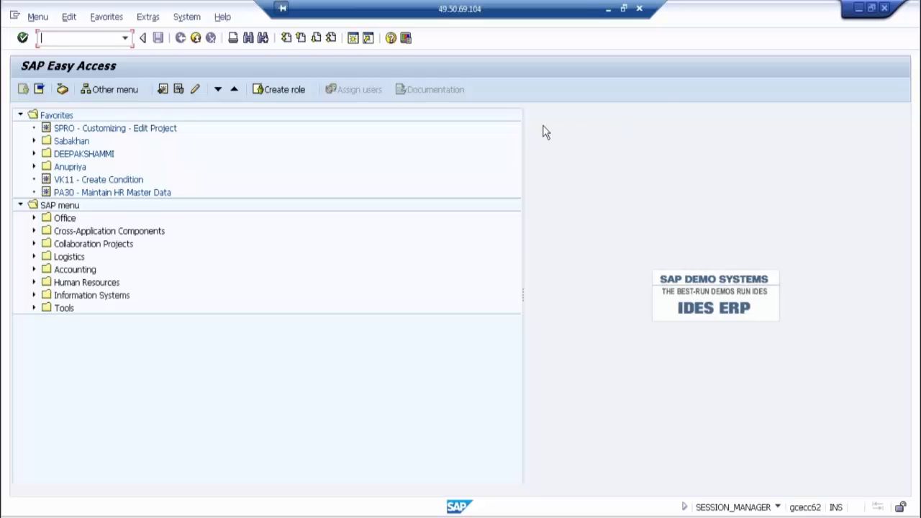
Start transaction SPRO and display the SAP Reference IMG structure
type("spro")
key("Return")
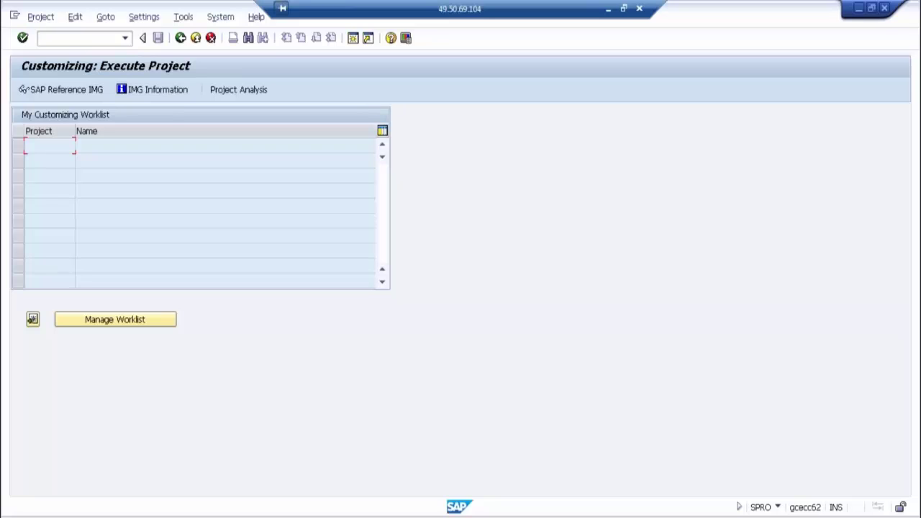
left_click(69, 40)
type("spro")
left_click(50, 88)
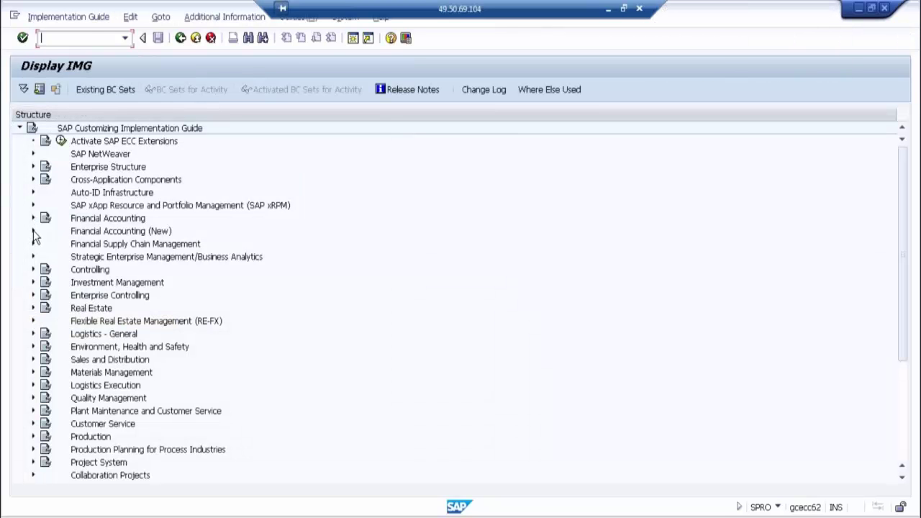
Under Financial Accounting (New), Accounts Receivable and Accounts Payable, open Define Account Groups with Screen Layout (Vendors) from the vendor master data preparations
left_click(34, 232)
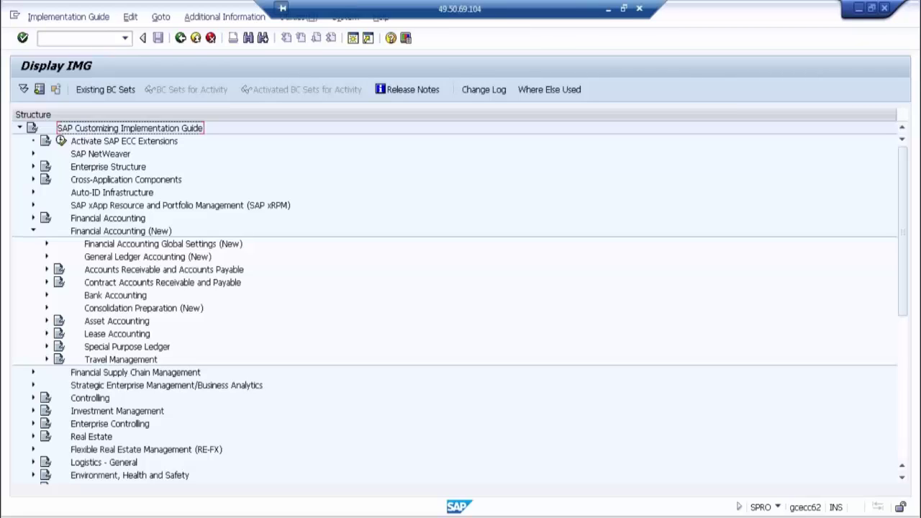
left_click(47, 271)
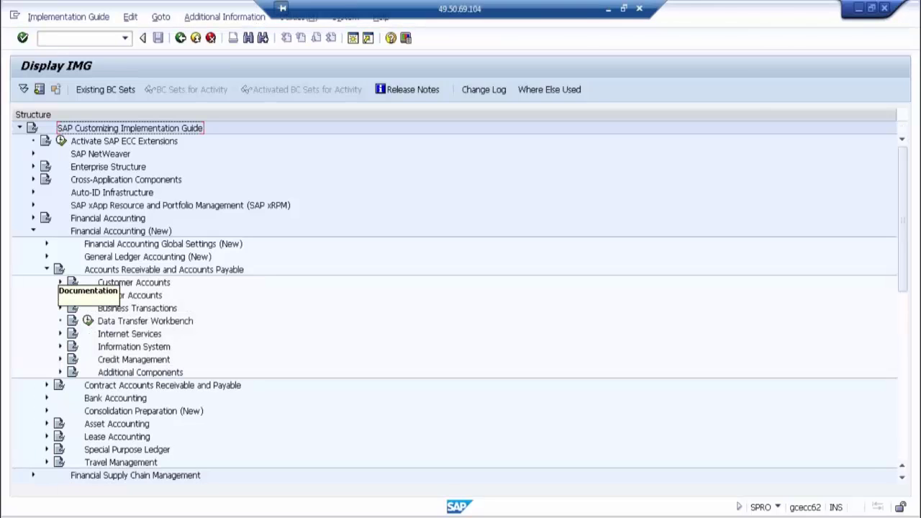
left_click(61, 295)
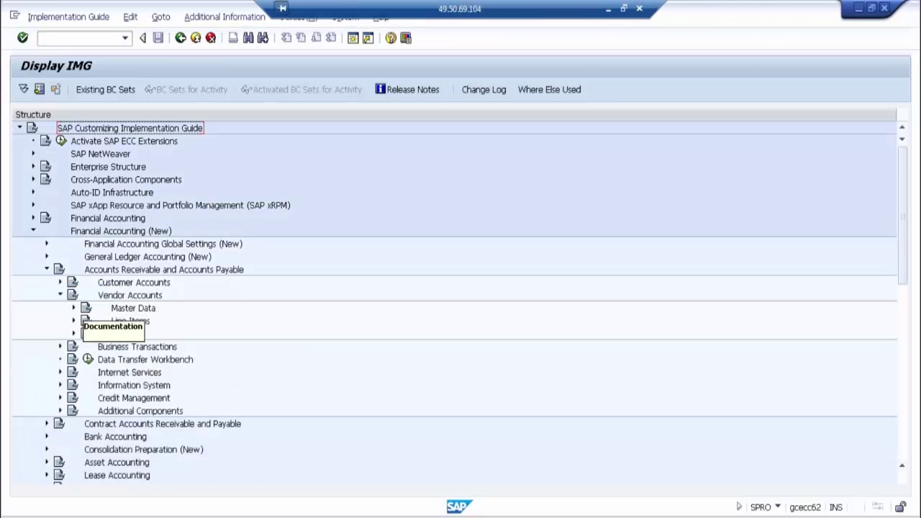
left_click(73, 308)
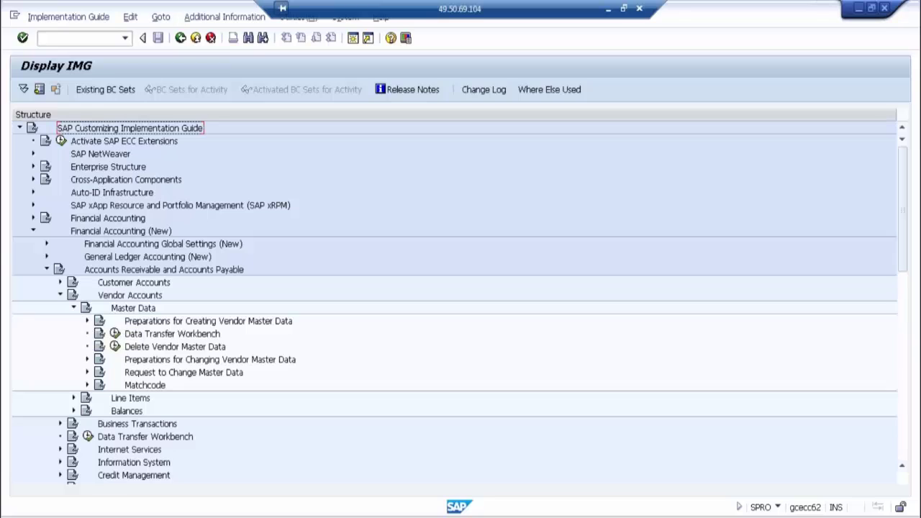
left_click(87, 322)
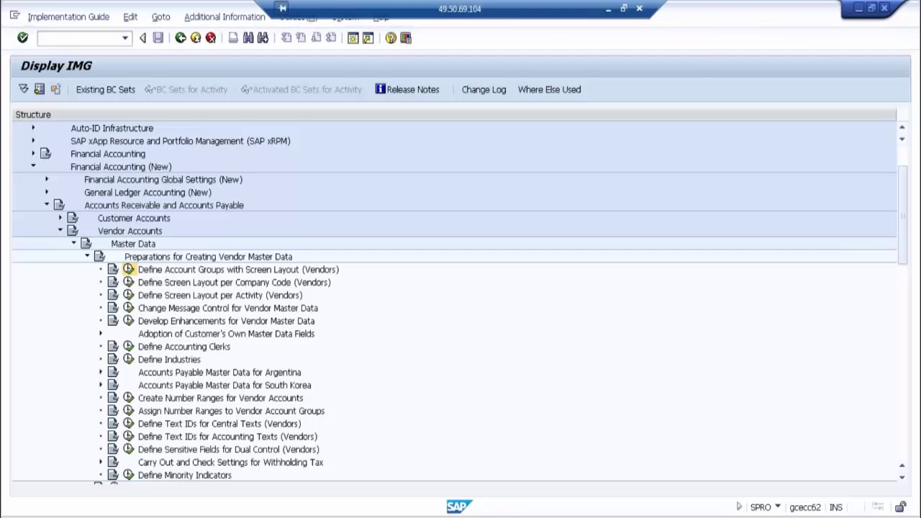
left_click(128, 269)
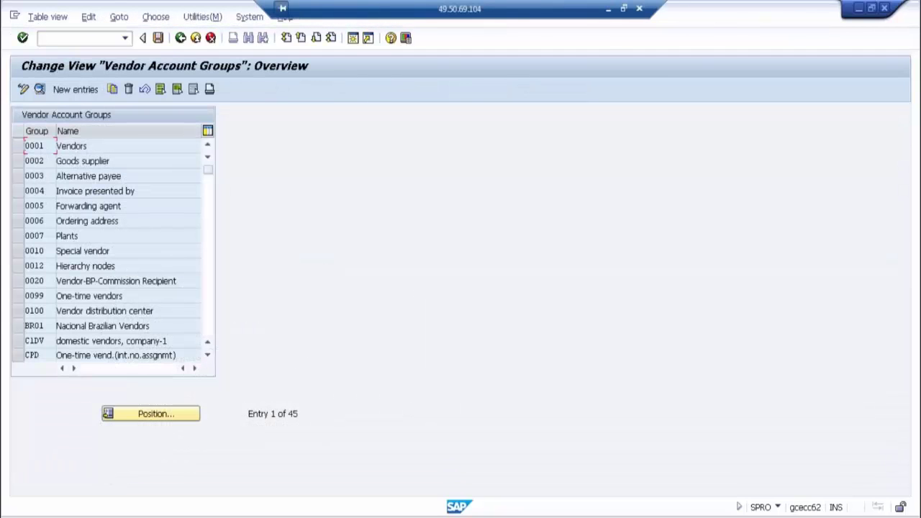
Add a new vendor account group TCS1 with the name "Raw material"
left_click(80, 89)
type("TC")
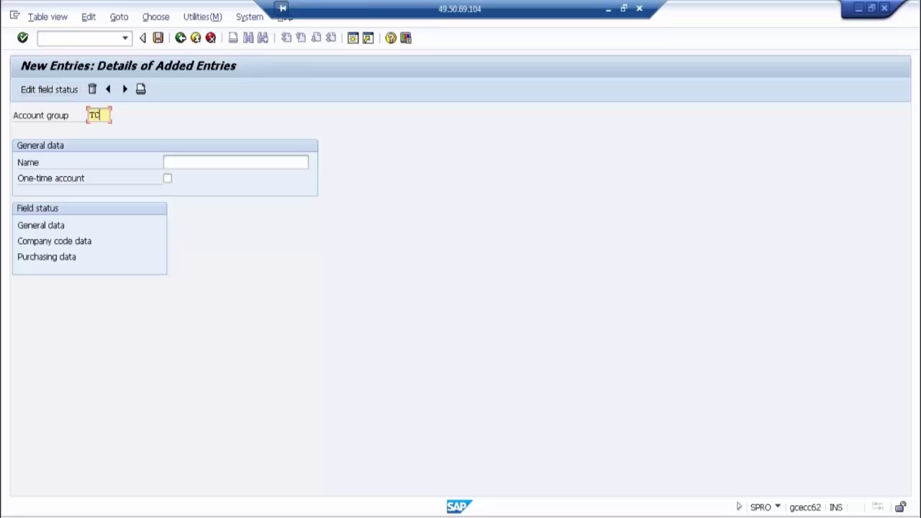
type("S1")
left_click(205, 162)
type("Raw mater")
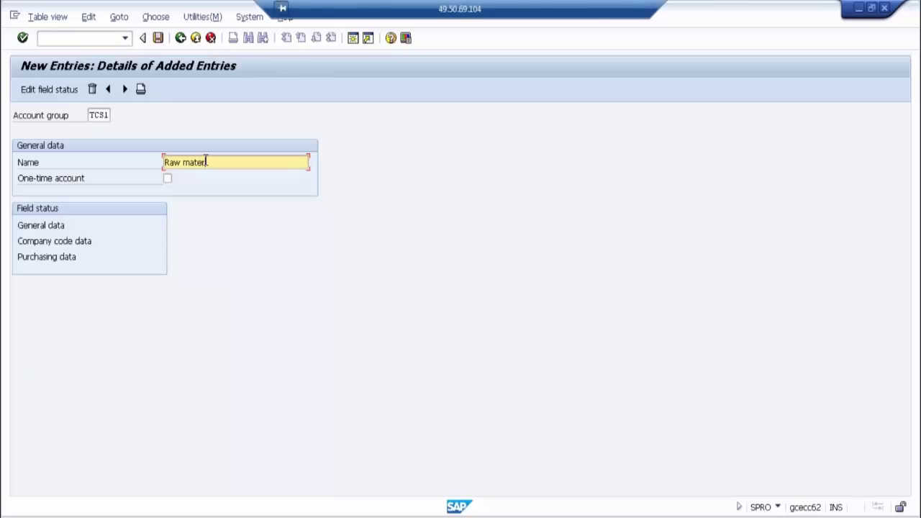
type("ial")
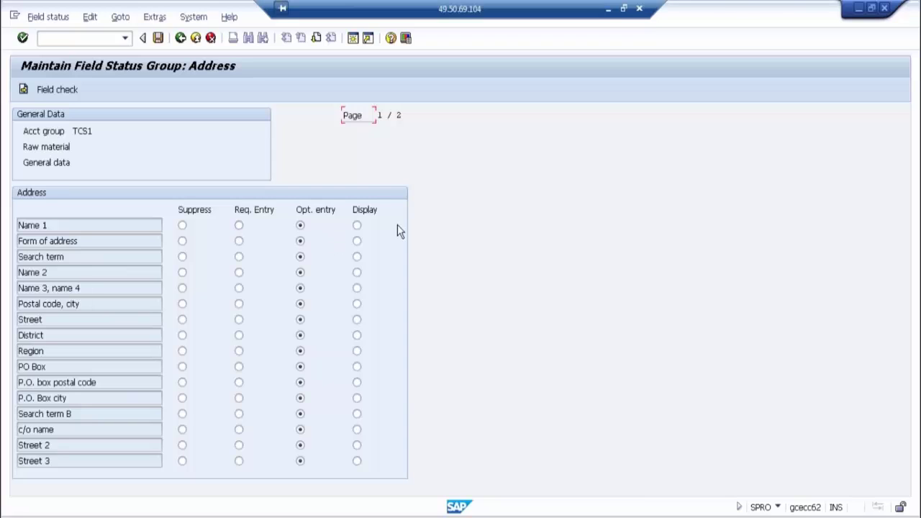
Make Name 1 a required entry in TCS1's address field status, save to the proposed customizing request, and return to the overview
left_click(239, 226)
left_click(159, 38)
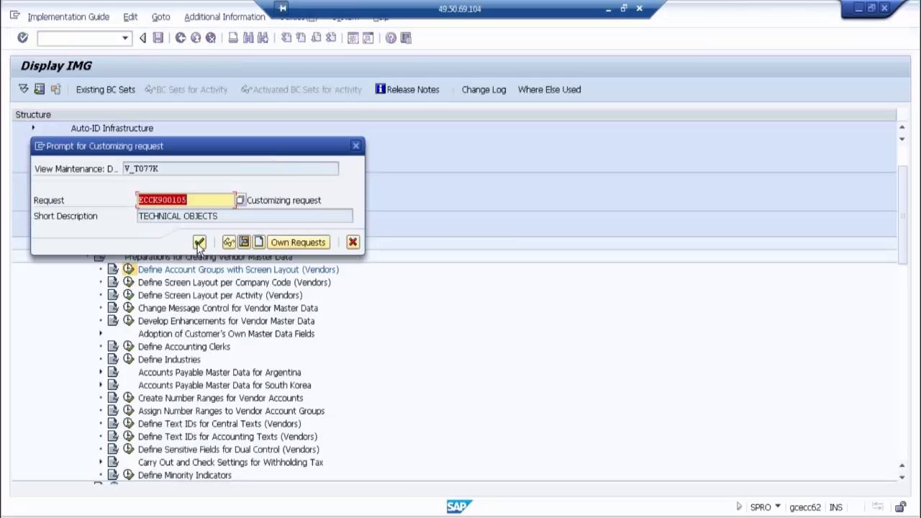
left_click(198, 243)
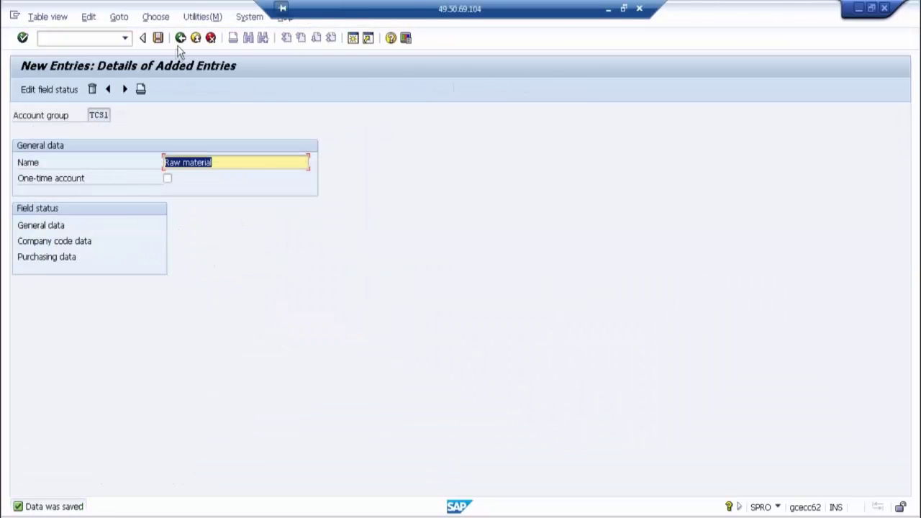
left_click(180, 38)
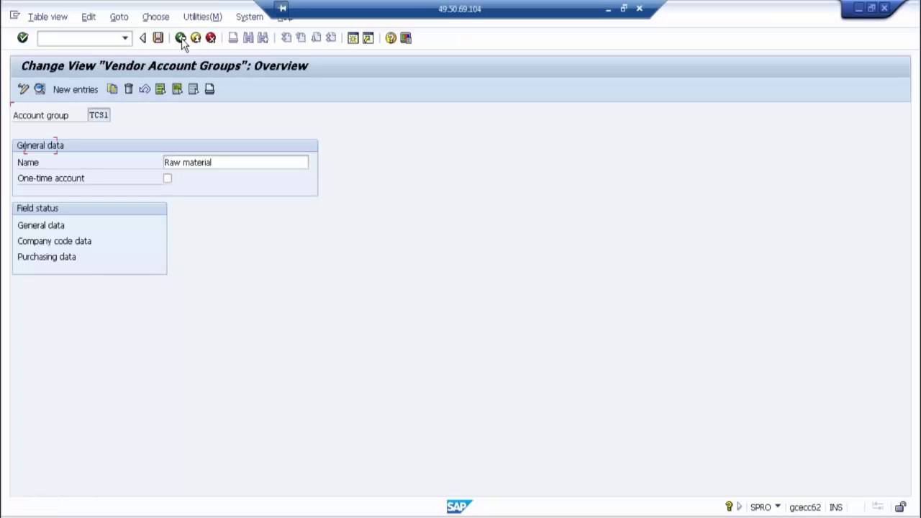
Add another vendor account group TCS2 with the name "One time vendor"
left_click(72, 92)
type("TC")
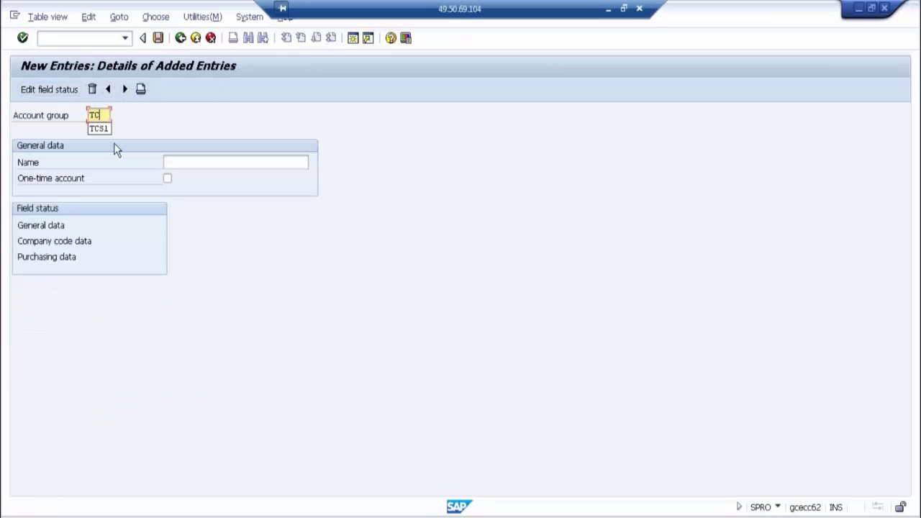
type("S2")
left_click(208, 163)
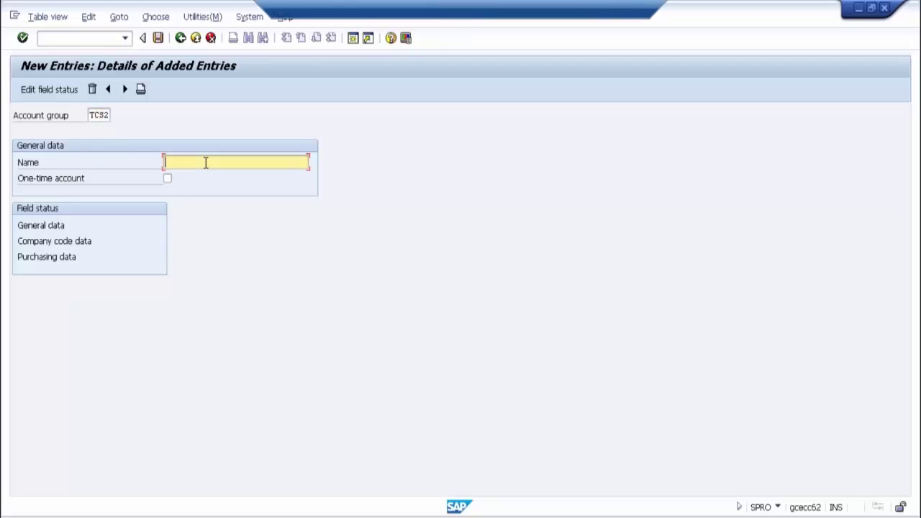
type("One tim")
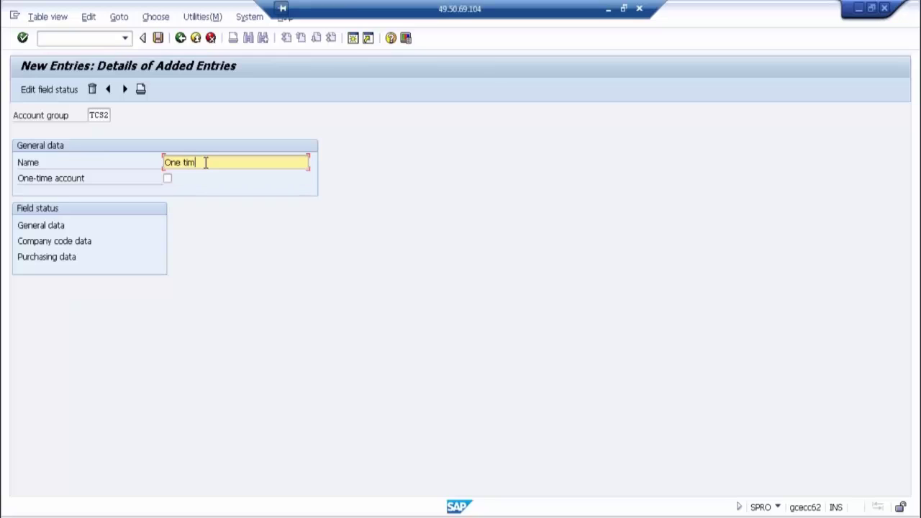
type("e vendoe")
key("BackSpace")
type("r")
Flag account group TCS2 as a one-time account, save it, and return to the IMG structure
left_click(168, 179)
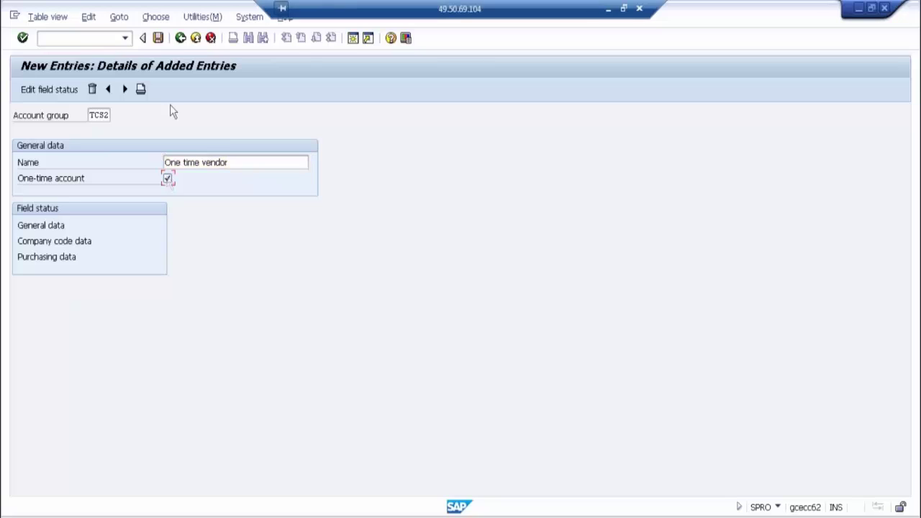
left_click(158, 38)
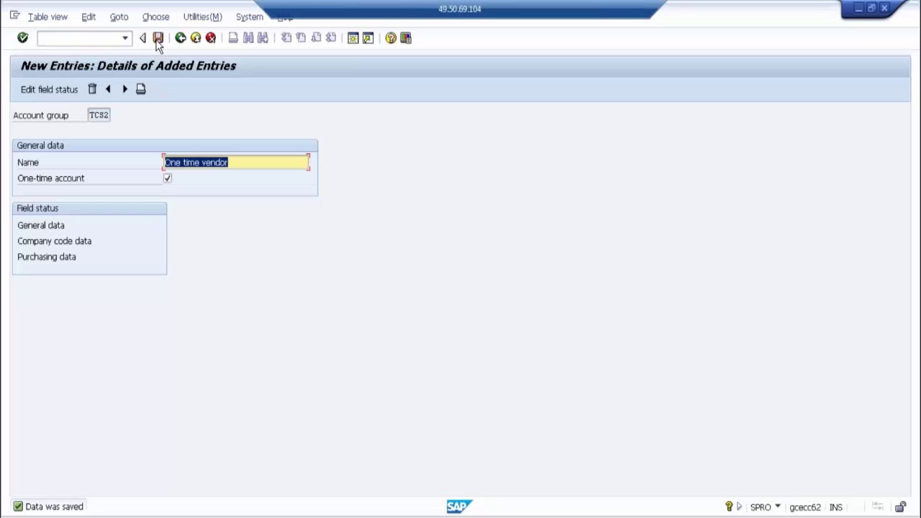
left_click(182, 40)
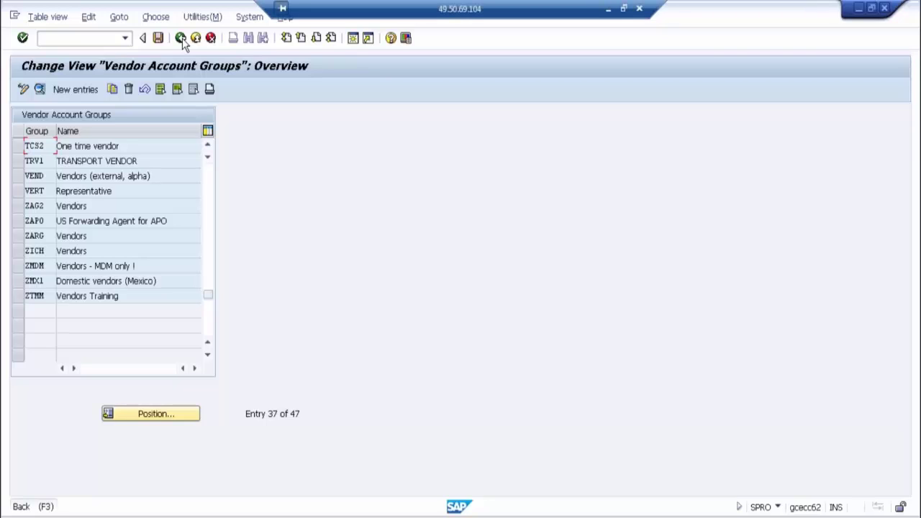
left_click(182, 40)
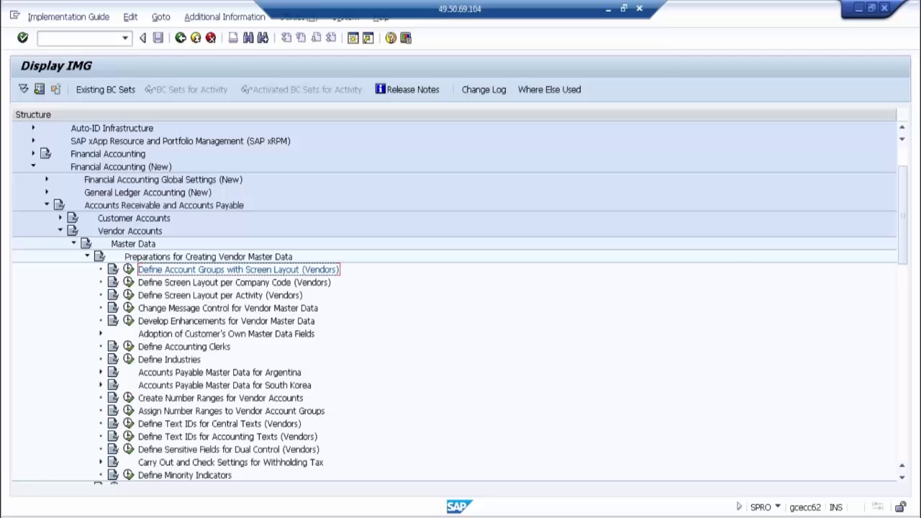
Open Create Number Ranges for Vendor Accounts and examine the existing vendor number range intervals in change mode
left_click(87, 257)
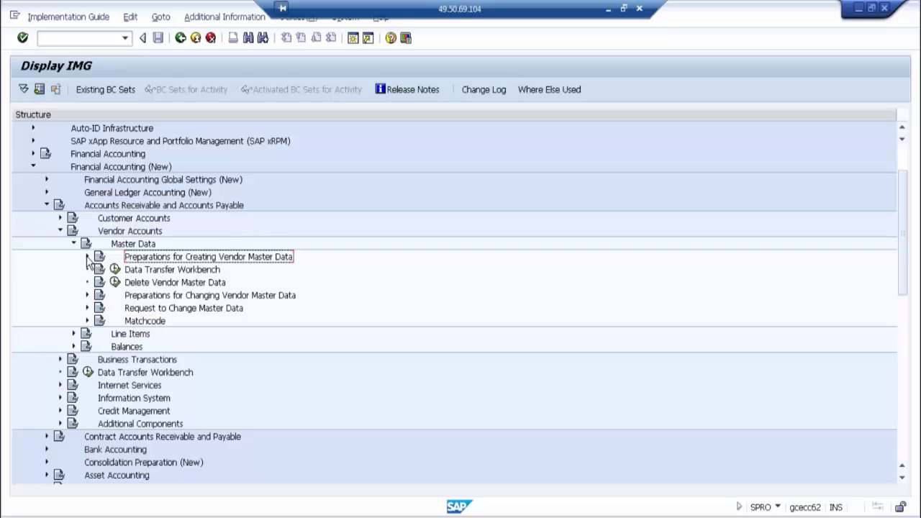
left_click(87, 256)
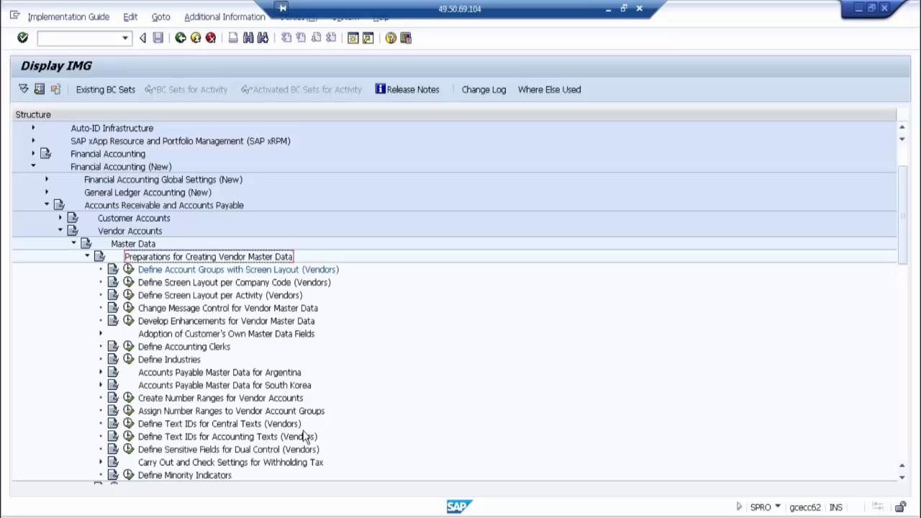
left_click(128, 398)
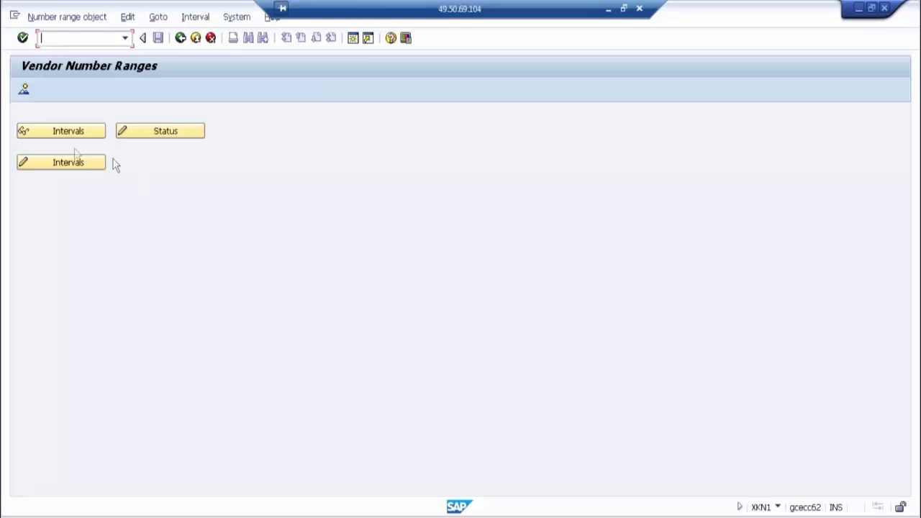
left_click(61, 165)
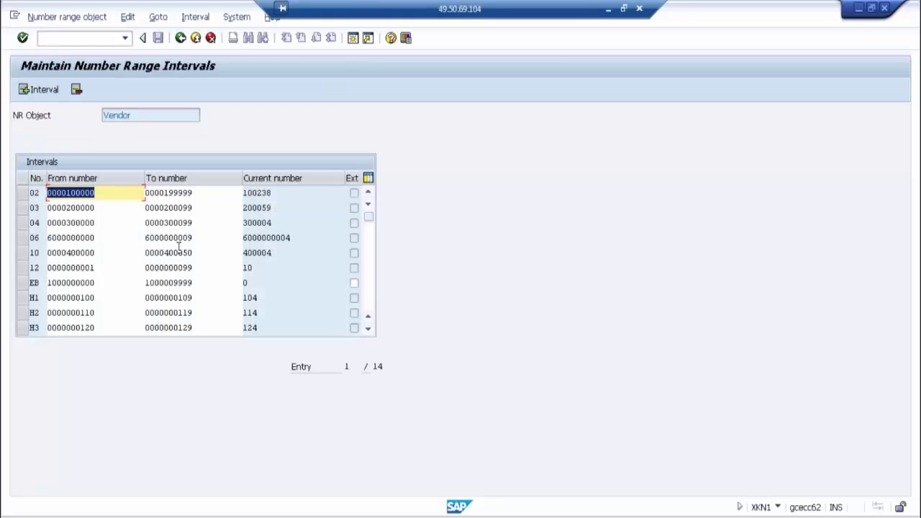
left_click(368, 329)
left_click(368, 330)
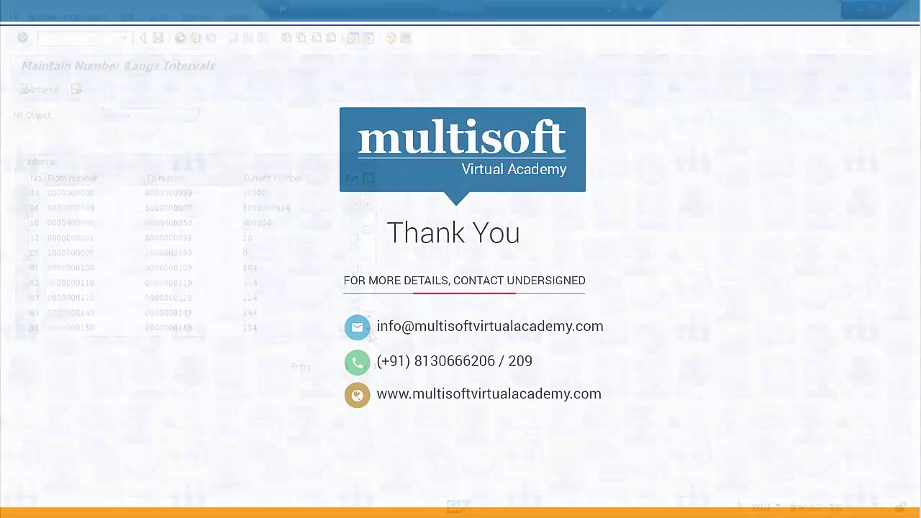